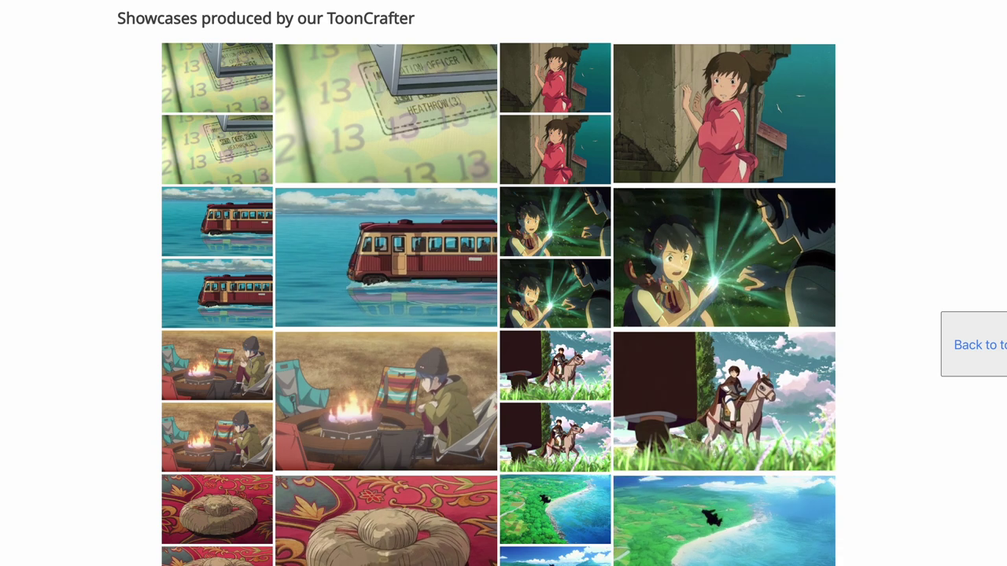
- Examine the showcases and the sparse-sketch-guided generation examples on the ToonCrafter project page
scroll(498, 283, "down", 7)
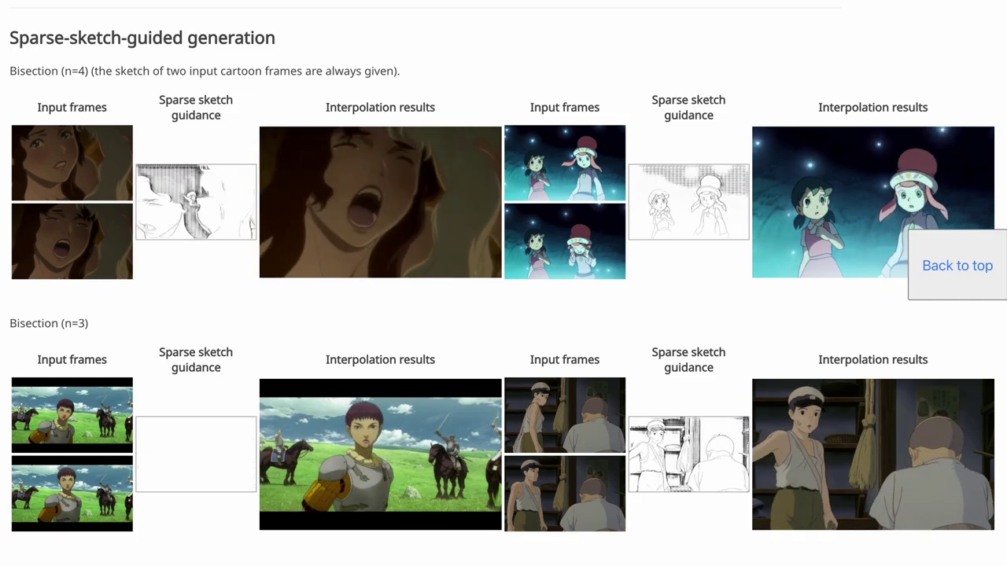
scroll(503, 283, "down", 6)
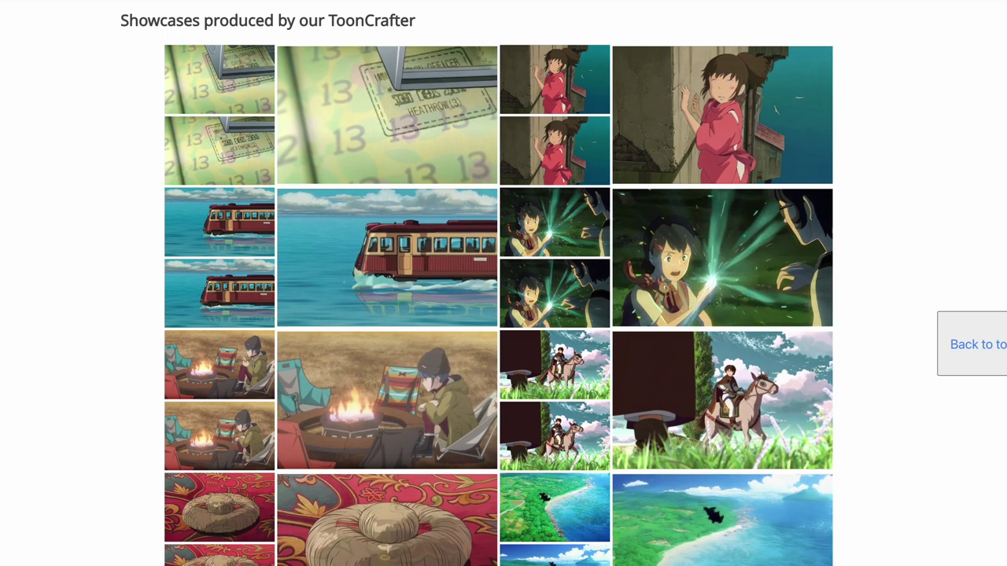
scroll(476, 283, "down", 1)
scroll(499, 283, "down", 7)
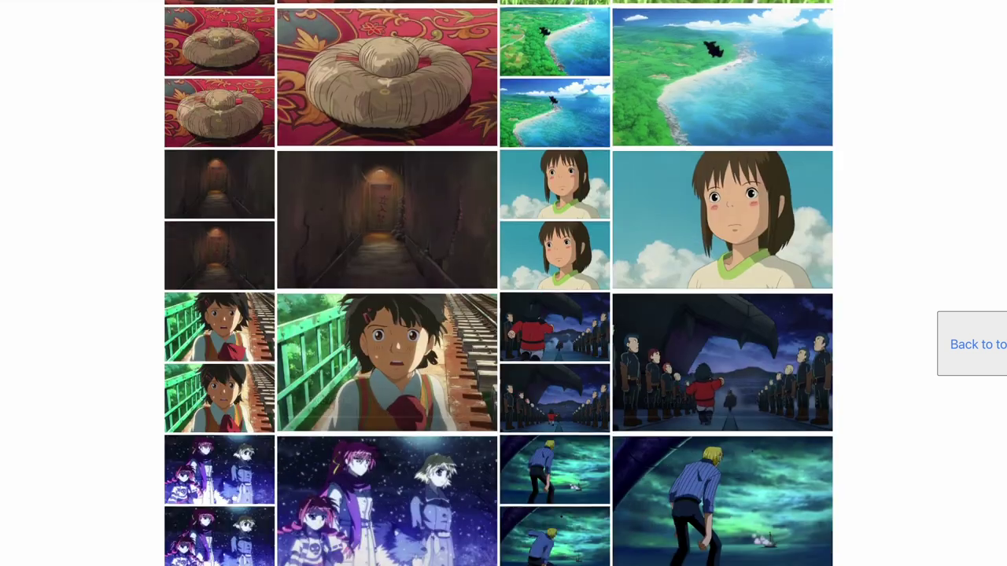
scroll(498, 283, "down", 8)
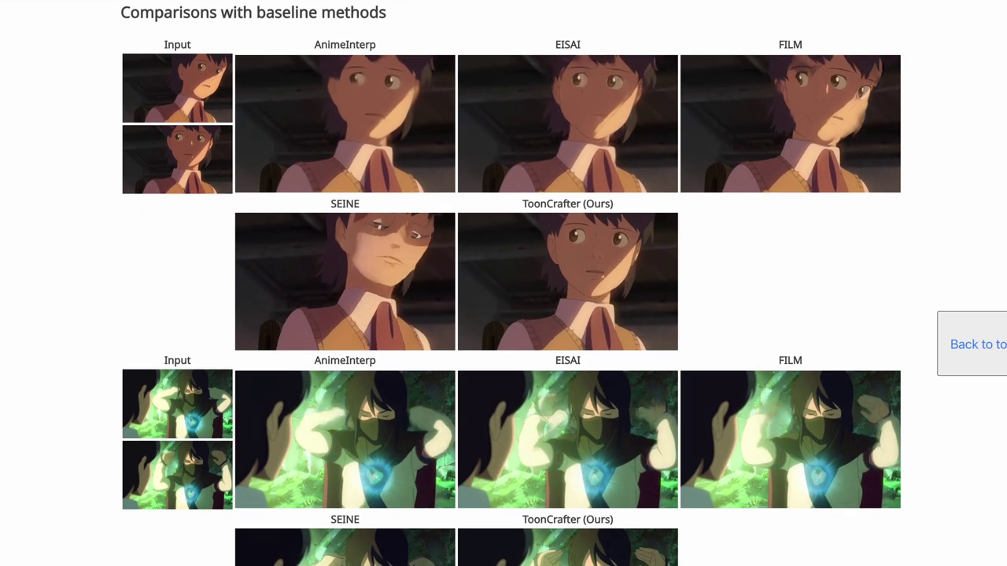
- Examine the comparisons of ToonCrafter with the baseline methods AnimeInterp, EISAI, FILM and SEINE
scroll(504, 283, "down", 8)
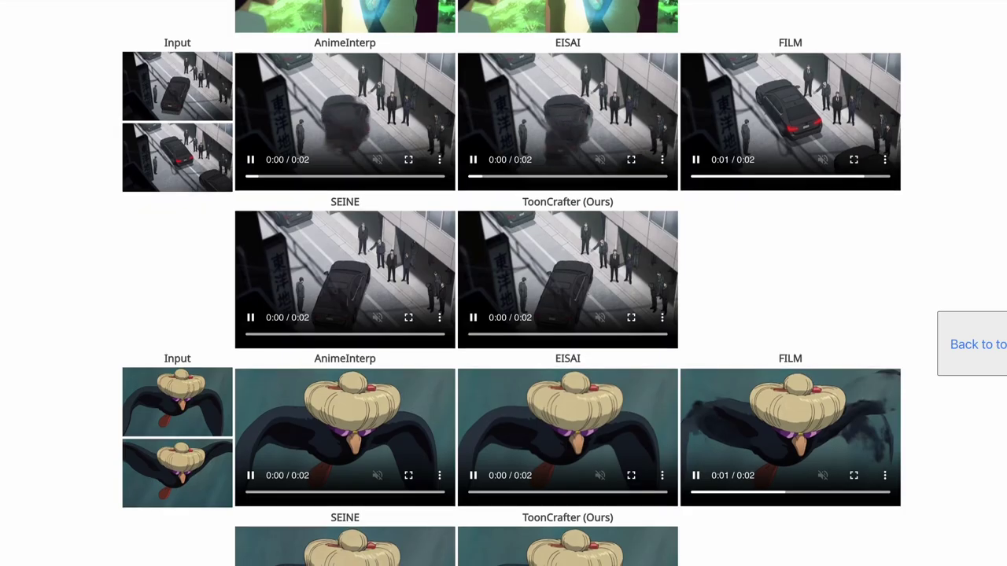
scroll(504, 284, "up", 5)
scroll(504, 283, "down", 6)
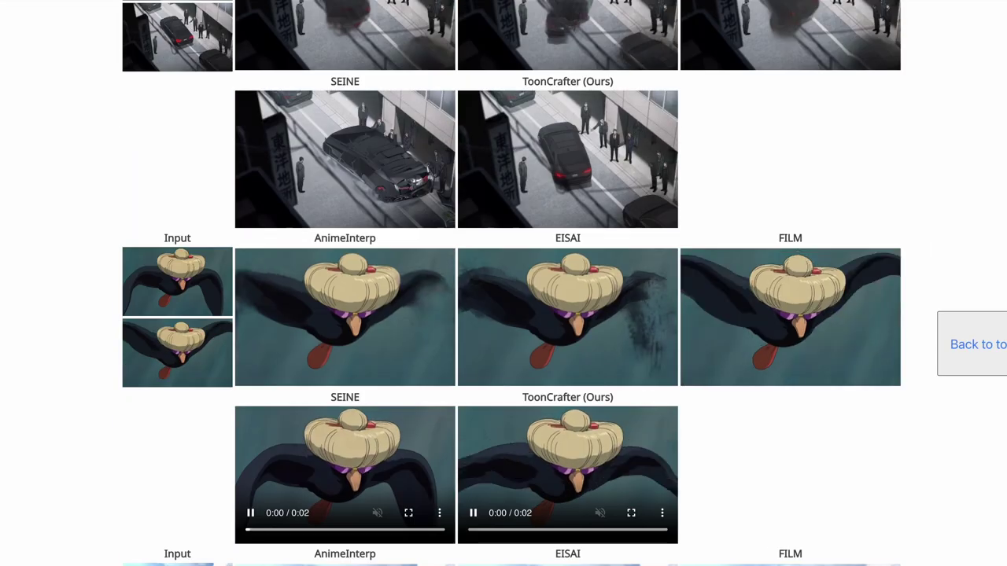
scroll(503, 283, "up", 1)
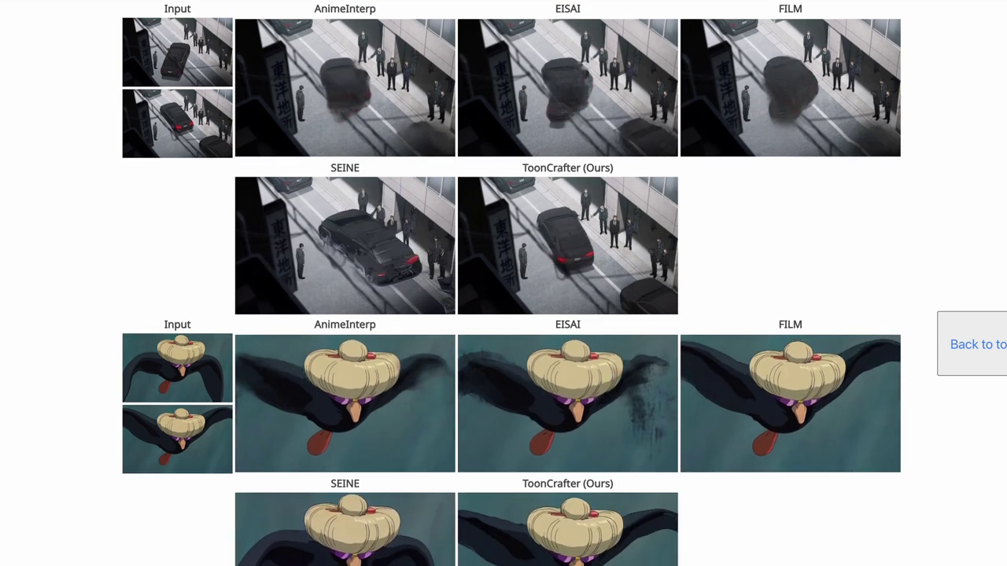
scroll(503, 283, "down", 5)
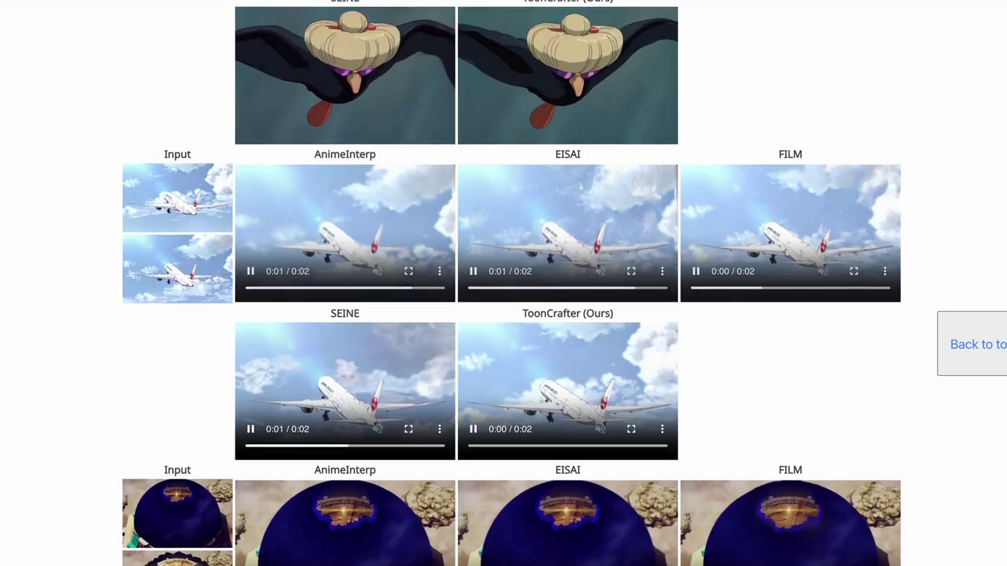
scroll(503, 283, "down", 2)
scroll(504, 283, "down", 1)
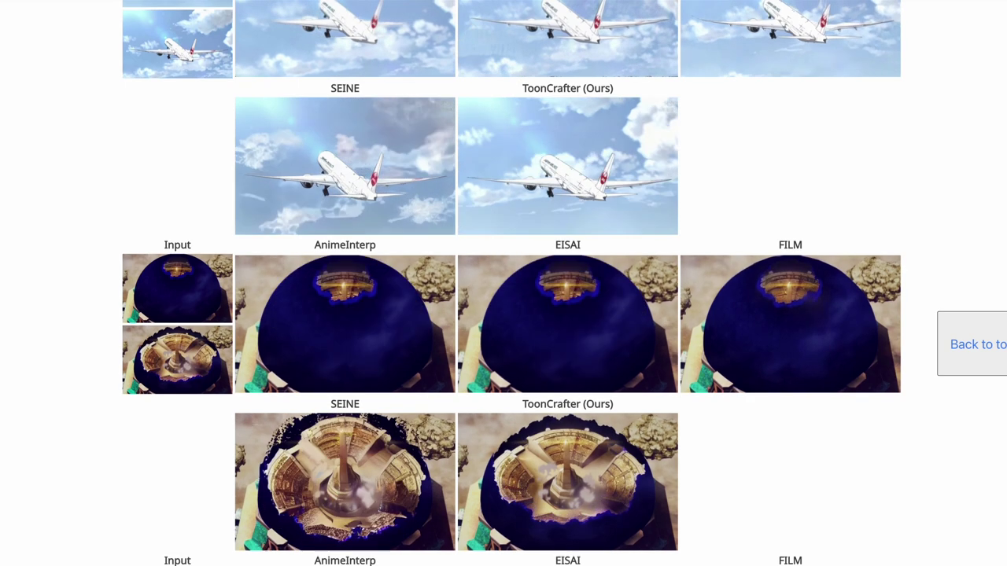
scroll(504, 284, "up", 1)
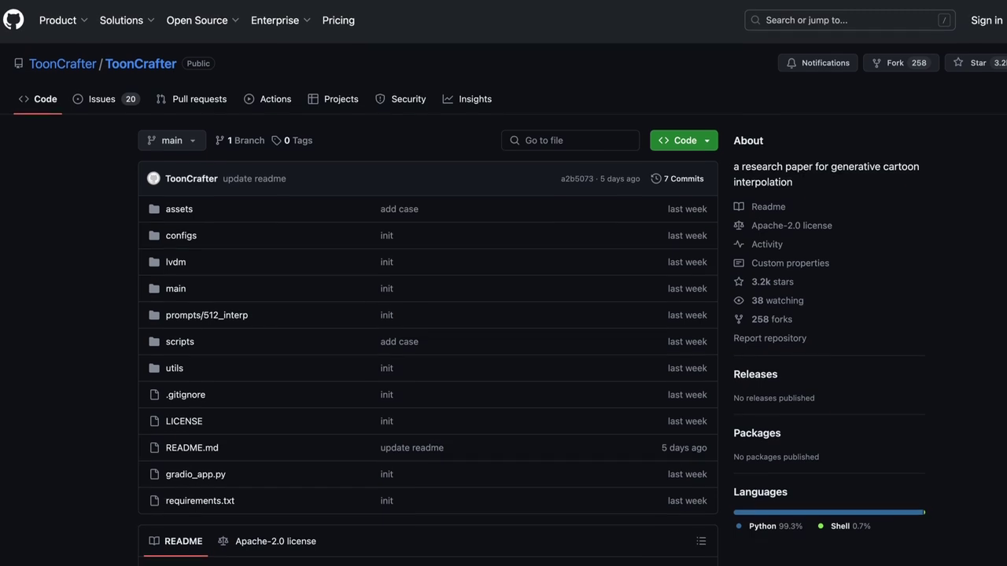
- Read through the README of the ToonCrafter GitHub repository, including the showcases, changelog, models, setup and inference sections
scroll(504, 283, "down", 3)
scroll(503, 284, "down", 5)
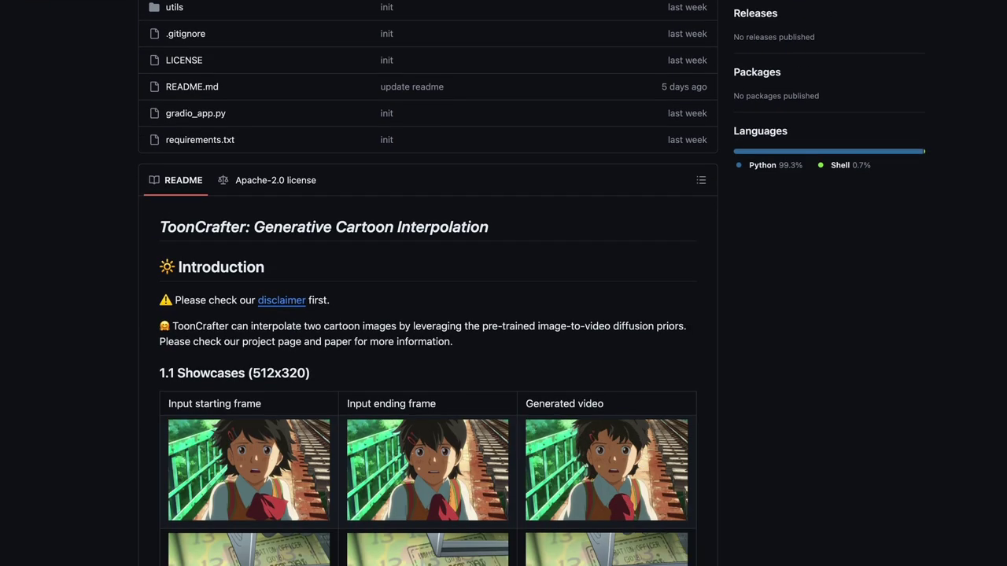
scroll(427, 299, "down", 12)
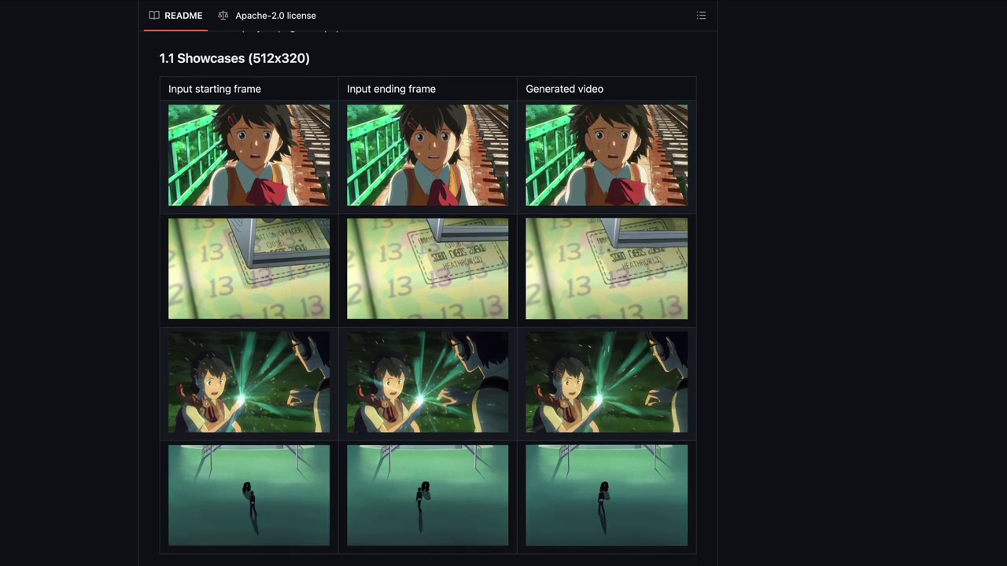
scroll(427, 299, "down", 6)
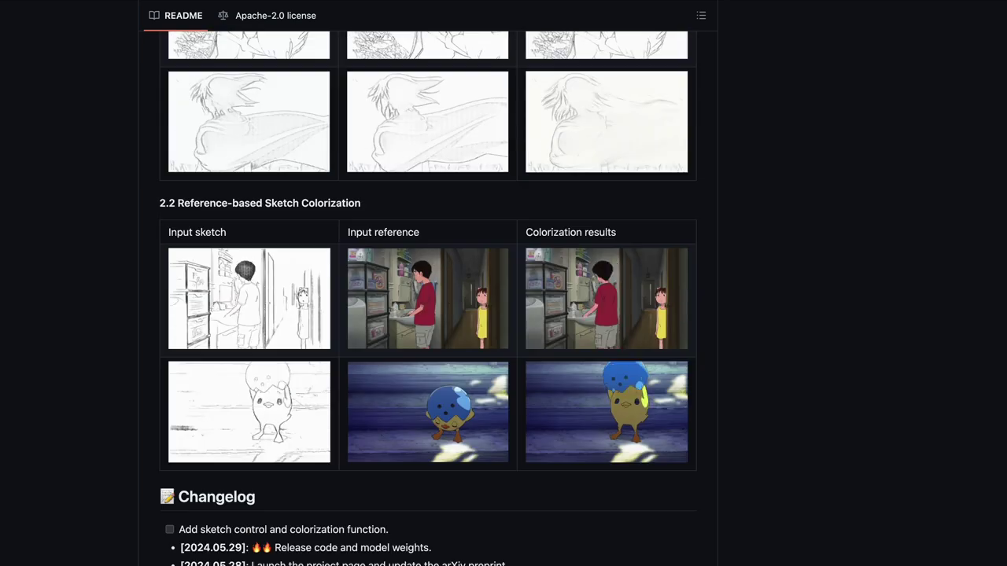
scroll(428, 299, "down", 2)
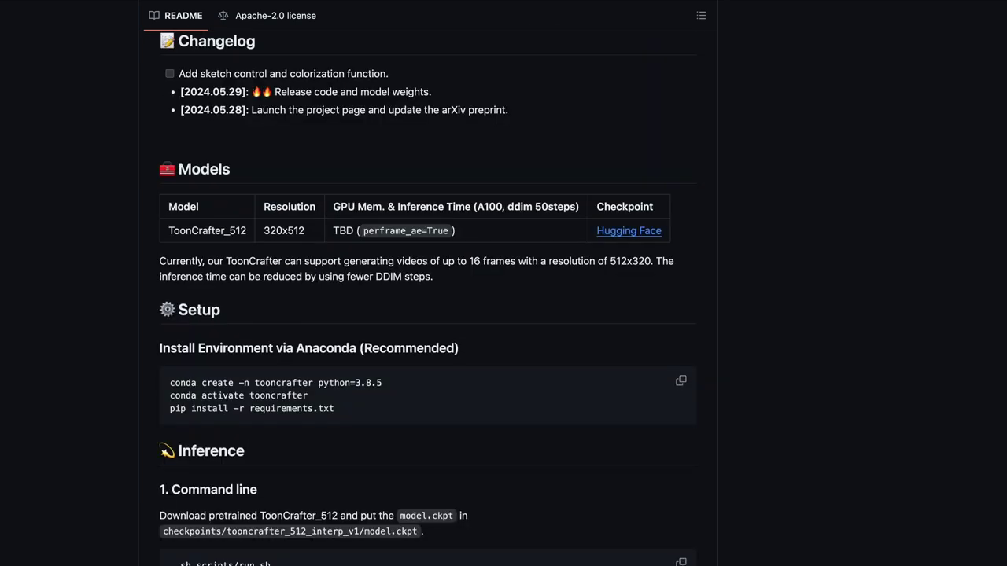
scroll(427, 299, "down", 1)
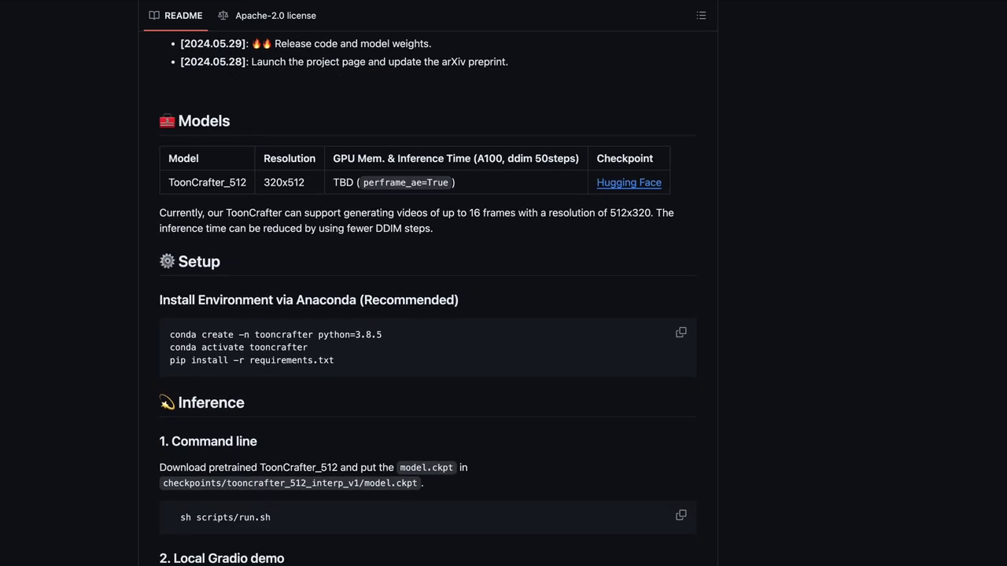
scroll(428, 299, "up", 1)
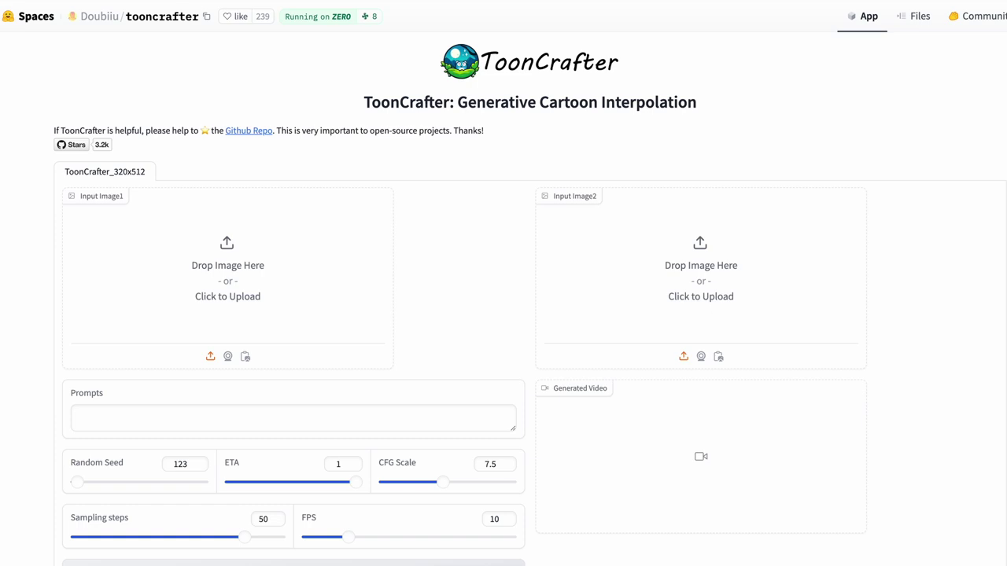
- Upload Image 1.png from the Downloads folder as Input Image1 in the ToonCrafter Hugging Face Space
left_click(227, 273)
left_click(423, 193)
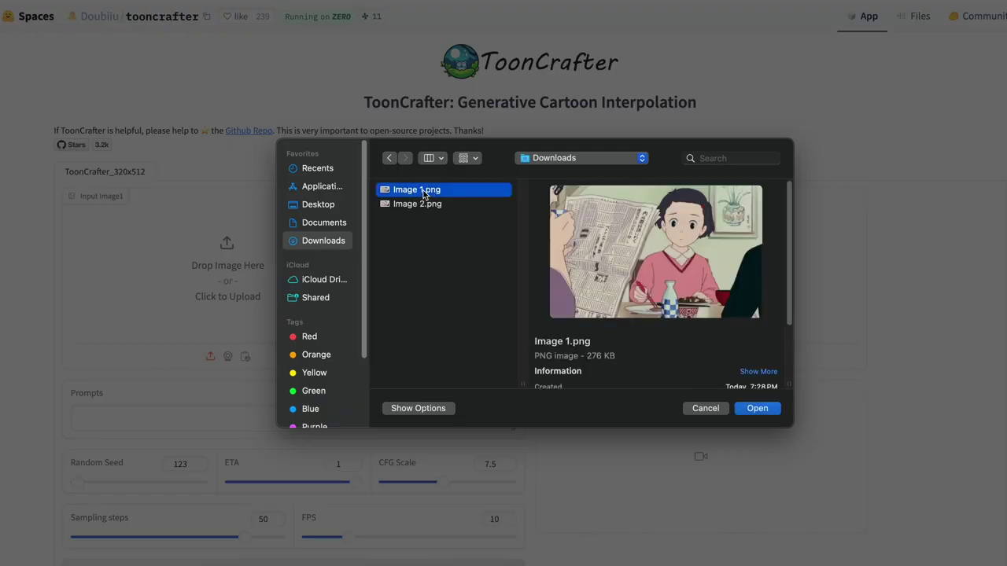
left_click(757, 408)
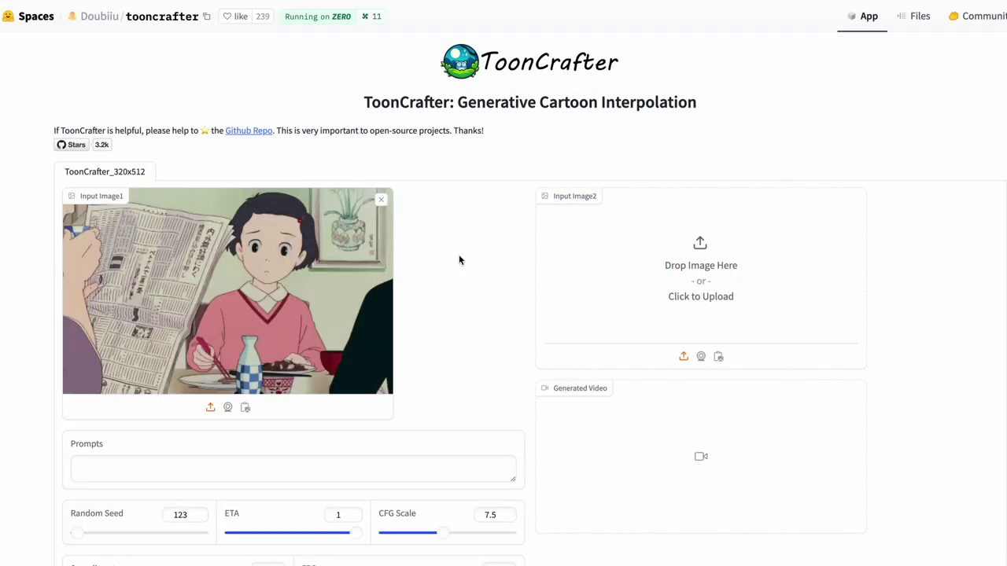
- Upload Image 2.png from the Downloads folder as Input Image2
left_click(666, 247)
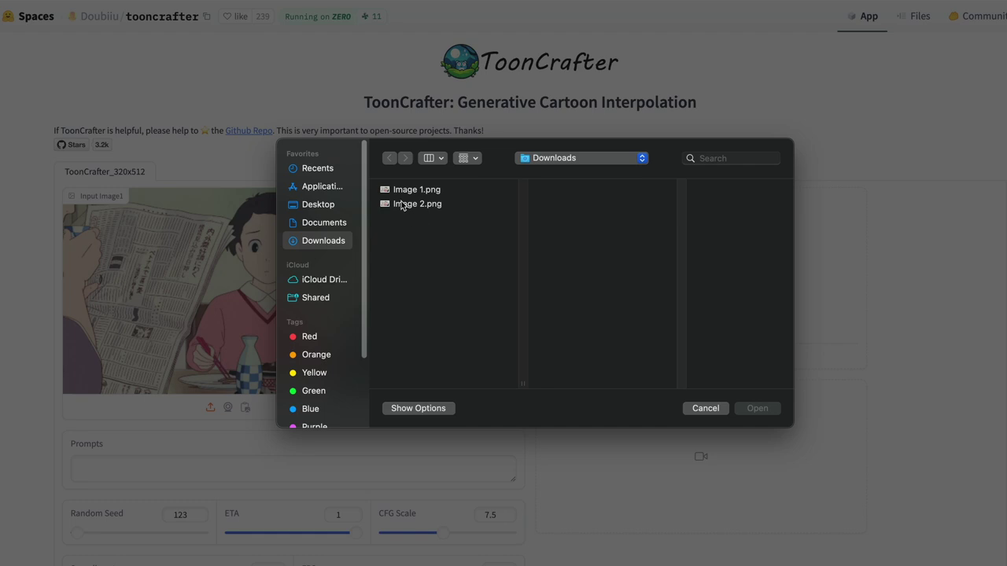
left_click(403, 205)
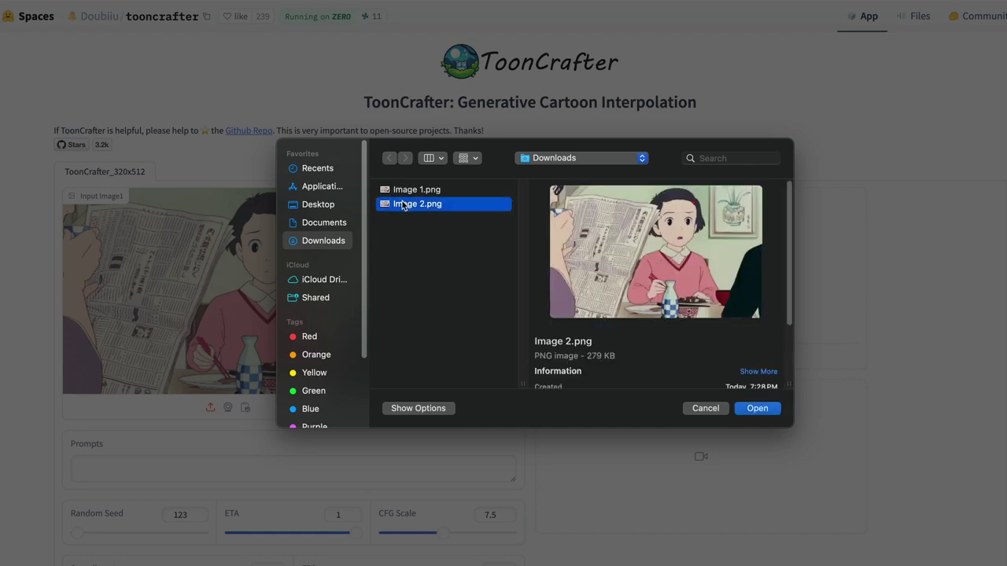
left_click(757, 408)
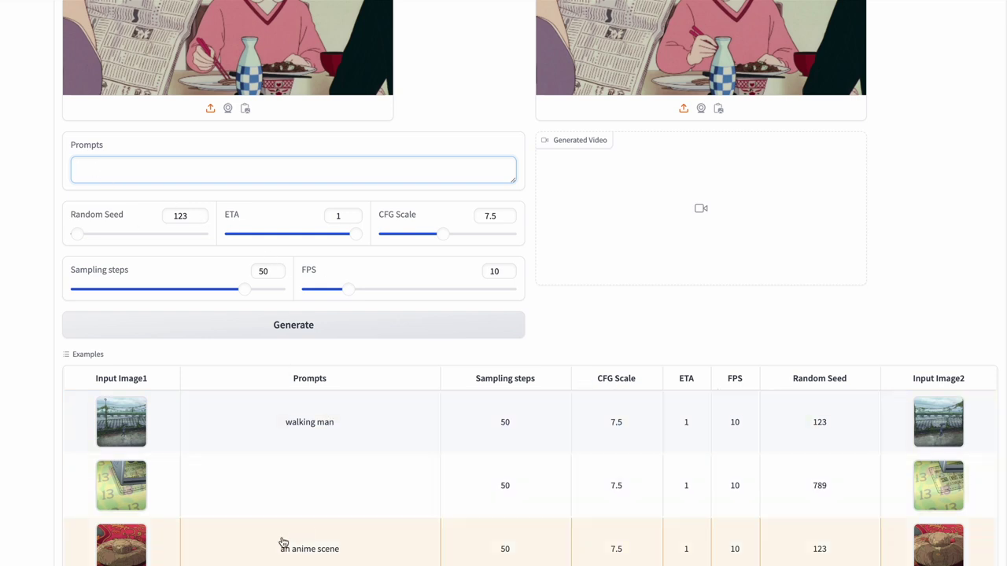
- Enter the prompt "anime scene" and generate the interpolated video from the two input images
scroll(504, 283, "up", 3)
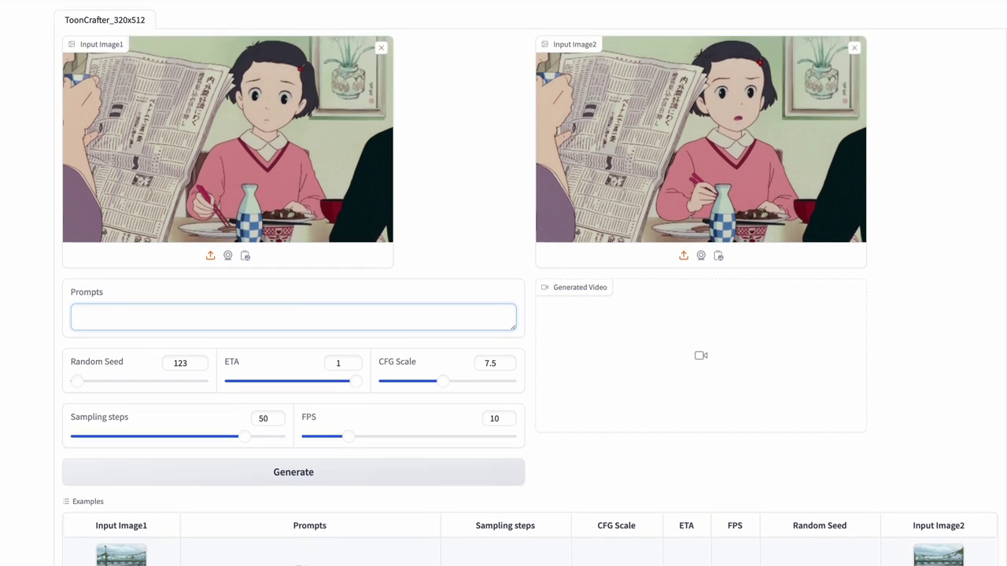
scroll(504, 283, "up", 1)
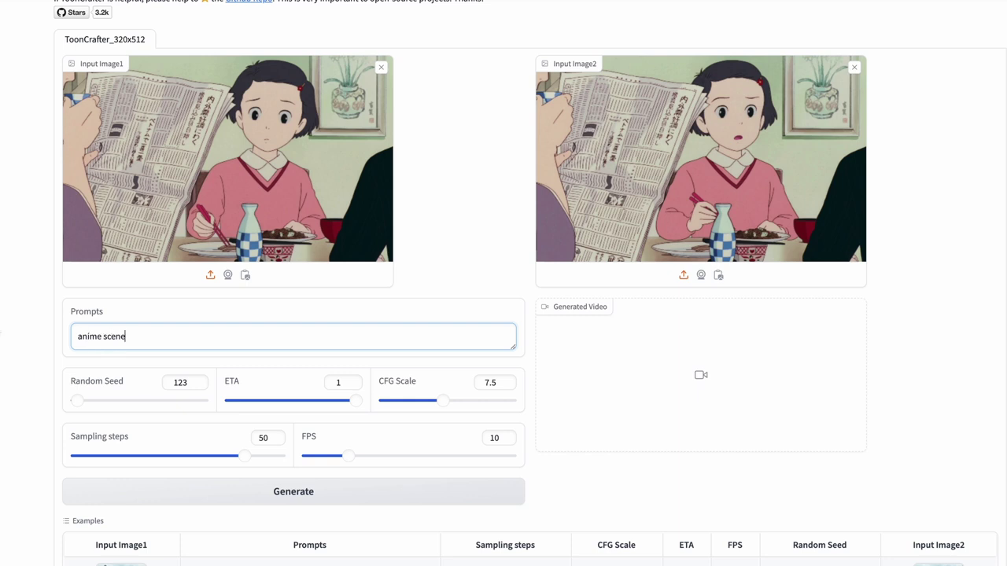
left_click(299, 498)
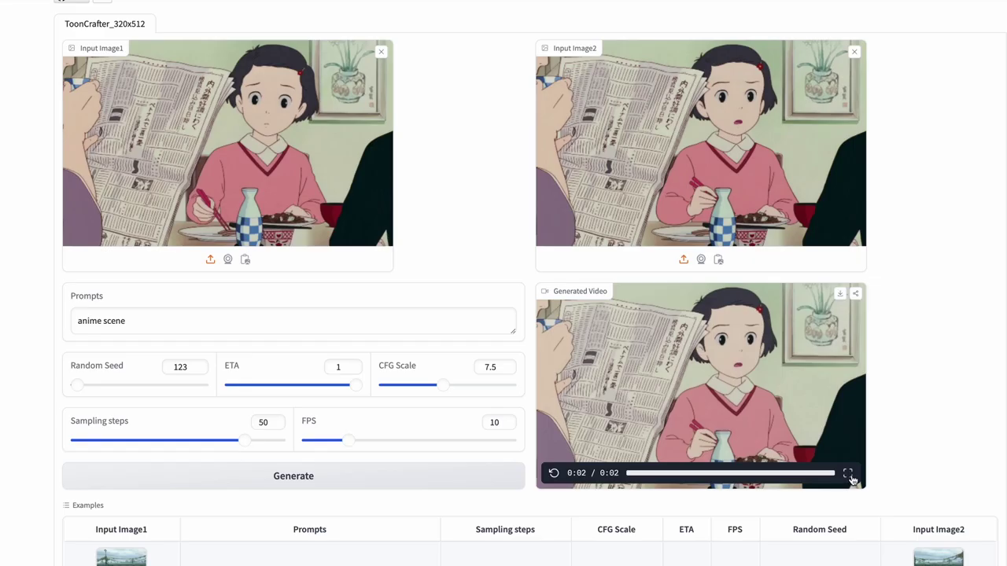
- Watch the generated video in full screen and replay it in the page
left_click(850, 475)
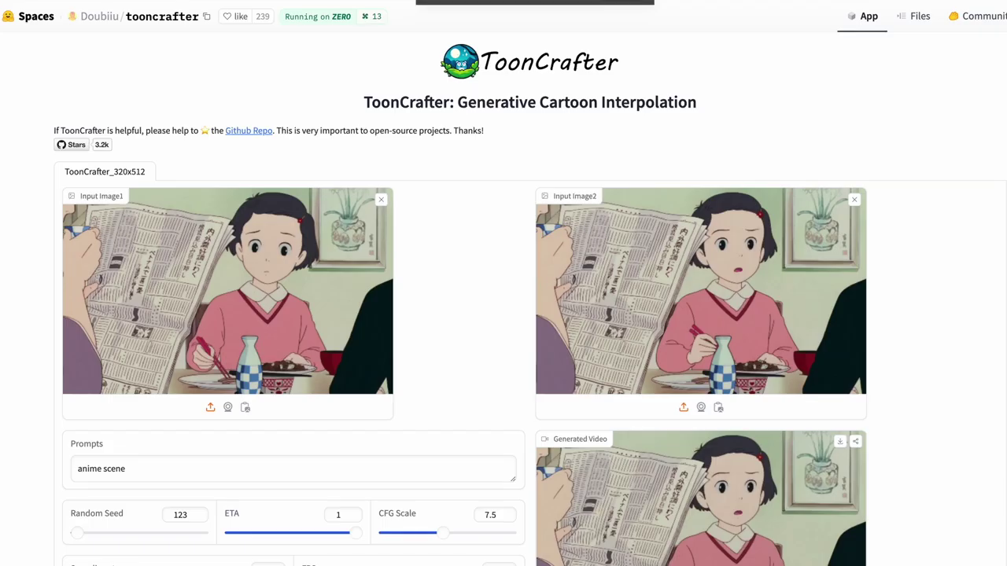
scroll(812, 470, "down", 1)
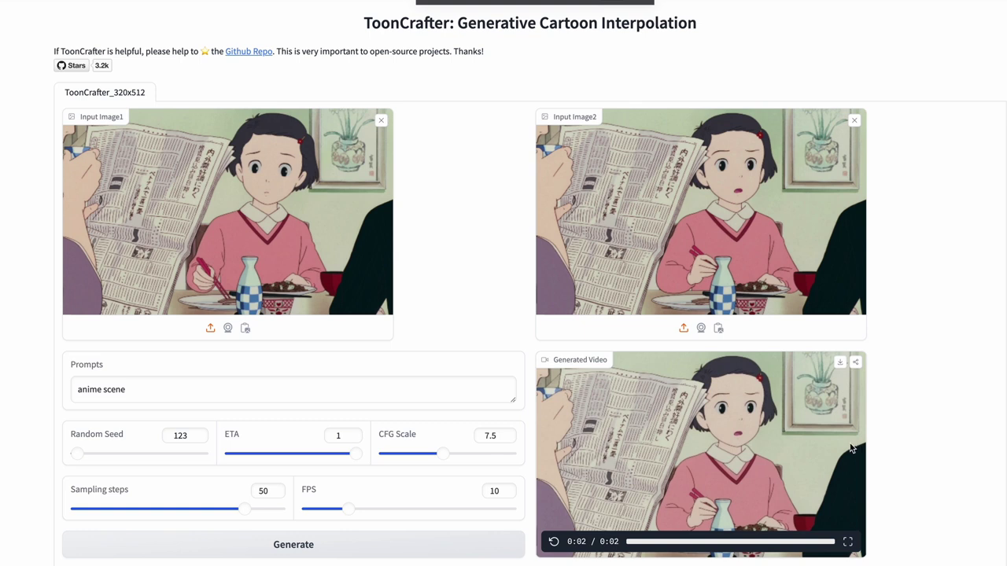
scroll(849, 445, "down", 1)
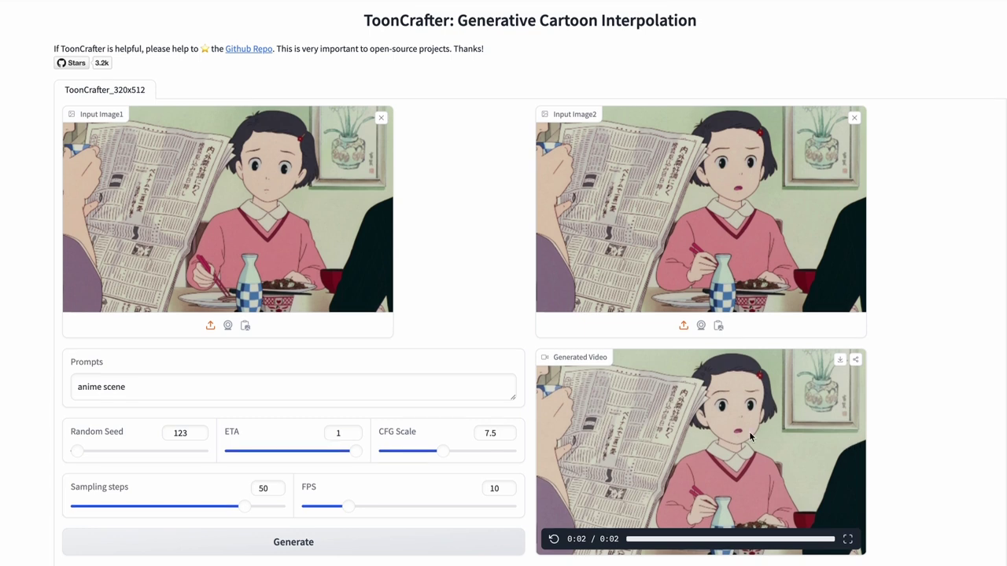
left_click(553, 541)
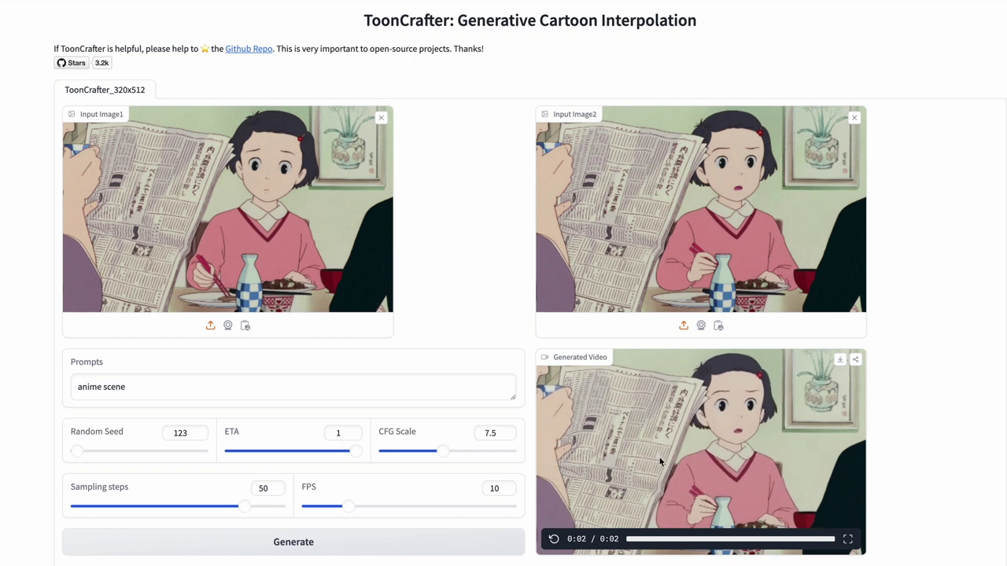
- Download the generated video as an MP4 file
left_click(840, 360)
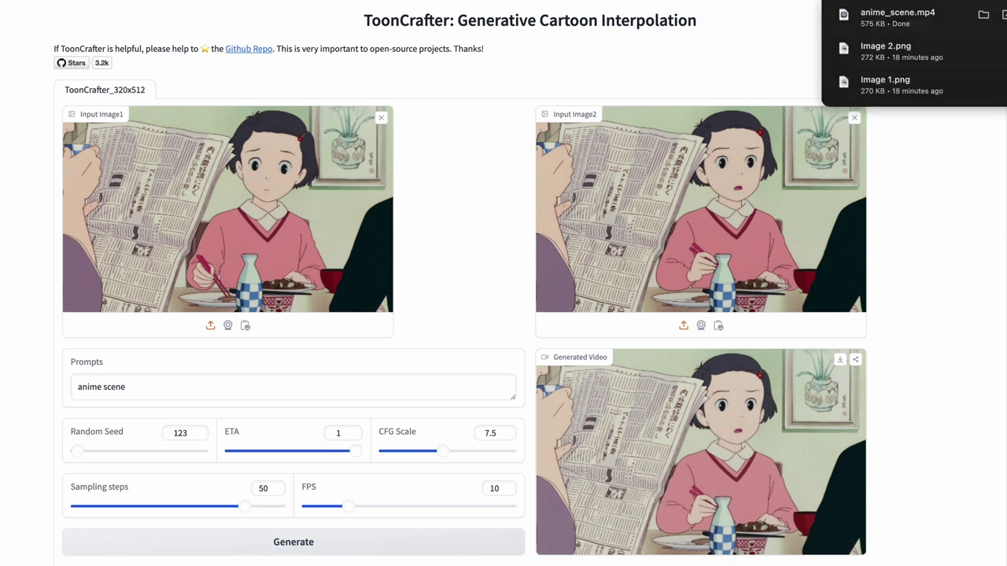